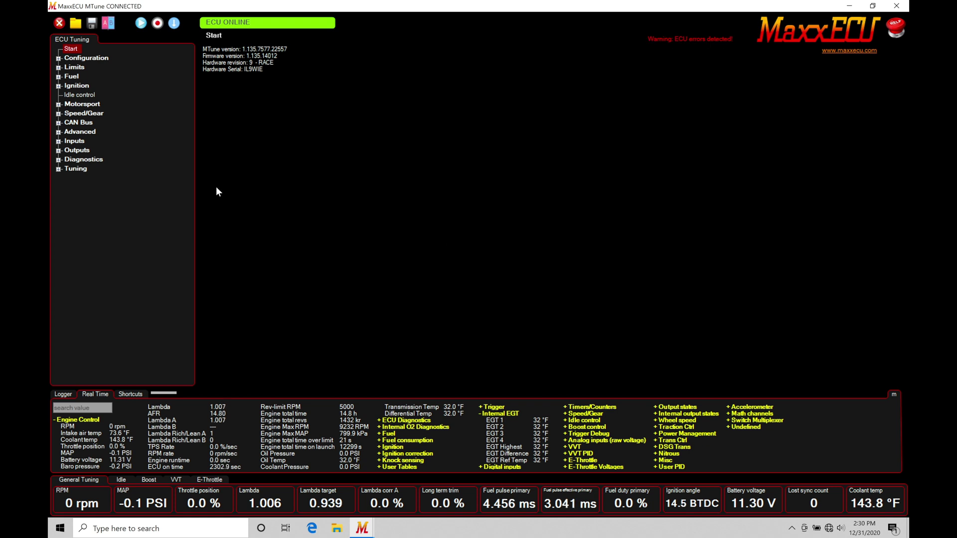
Step: Bring up the Lambda table from the Tuning group after briefly viewing the Fuel and Ignition angle tables
{"action": "left_click", "coordinate": [59, 169]}
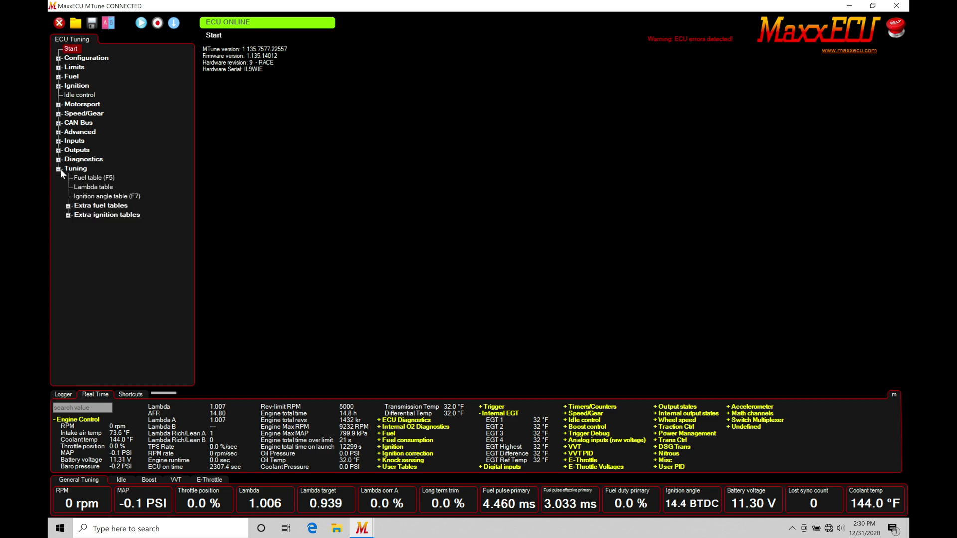
{"action": "left_click", "coordinate": [94, 178]}
{"action": "left_click", "coordinate": [93, 187]}
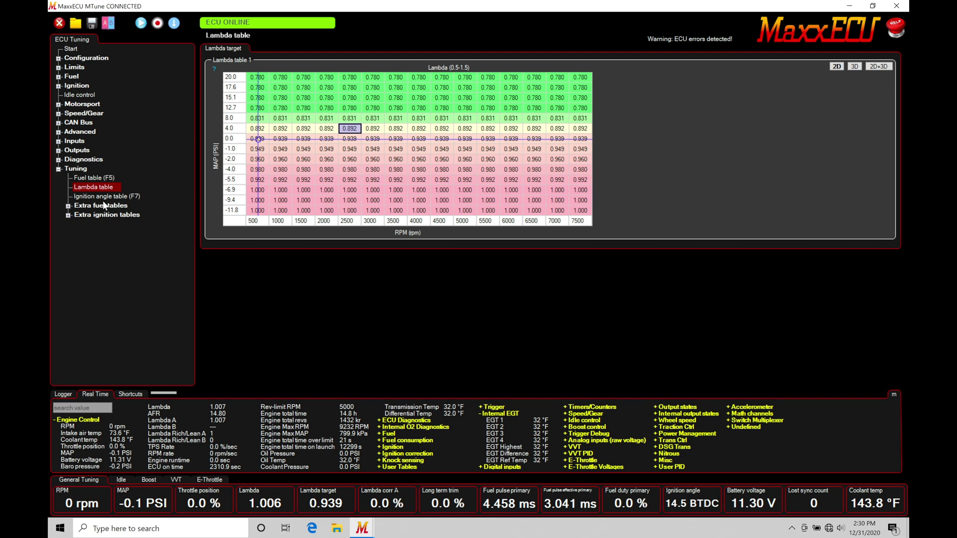
{"action": "left_click", "coordinate": [103, 197]}
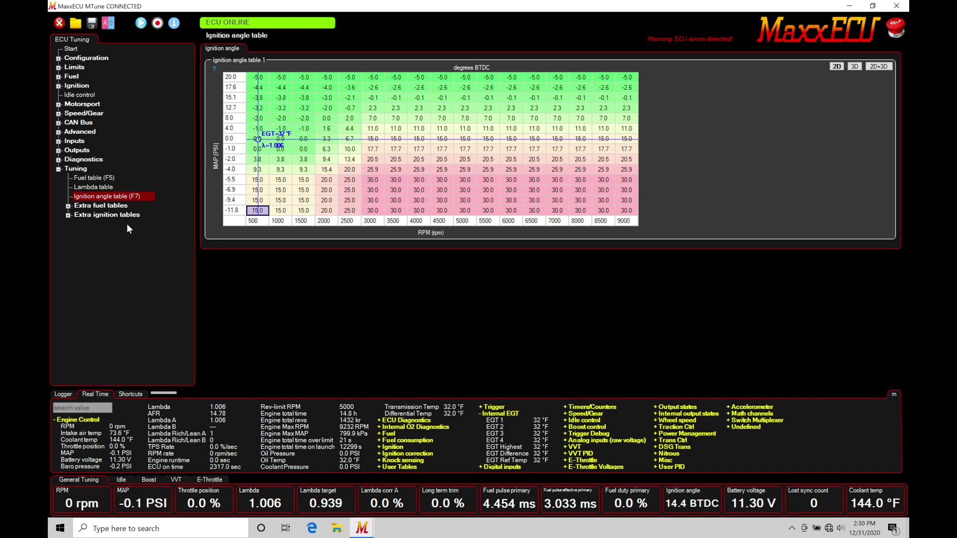
{"action": "left_click", "coordinate": [100, 188]}
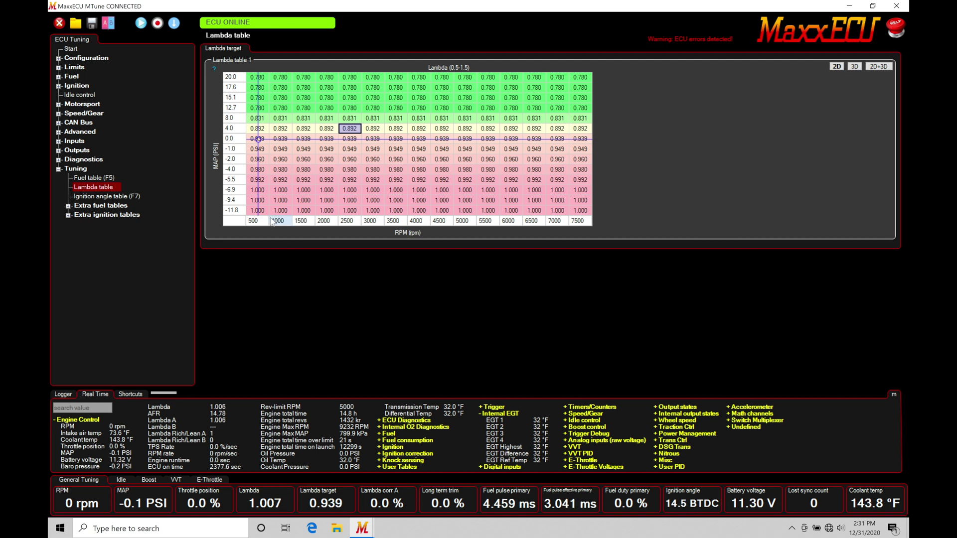
{"action": "left_click_drag", "start_coordinate": [257, 190], "coordinate": [296, 218]}
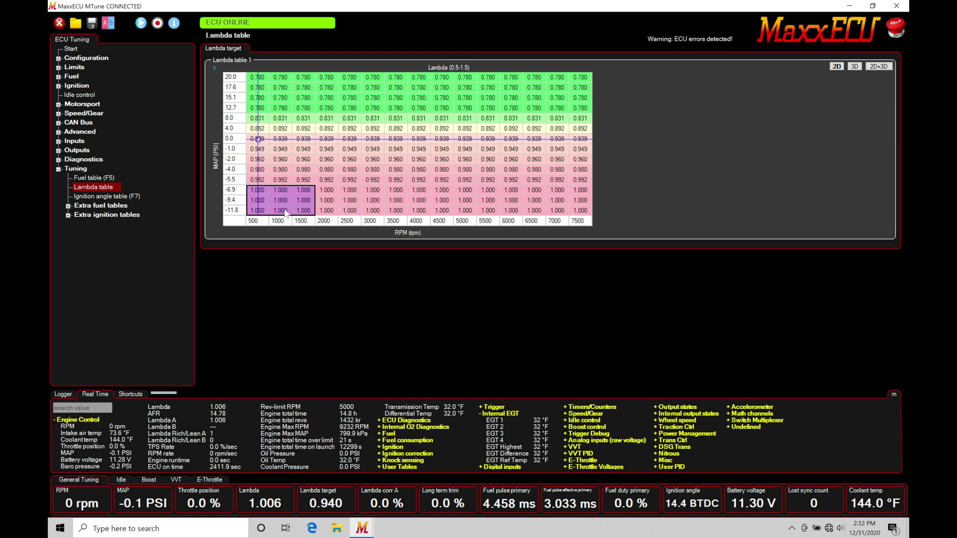
{"action": "left_click", "coordinate": [359, 174]}
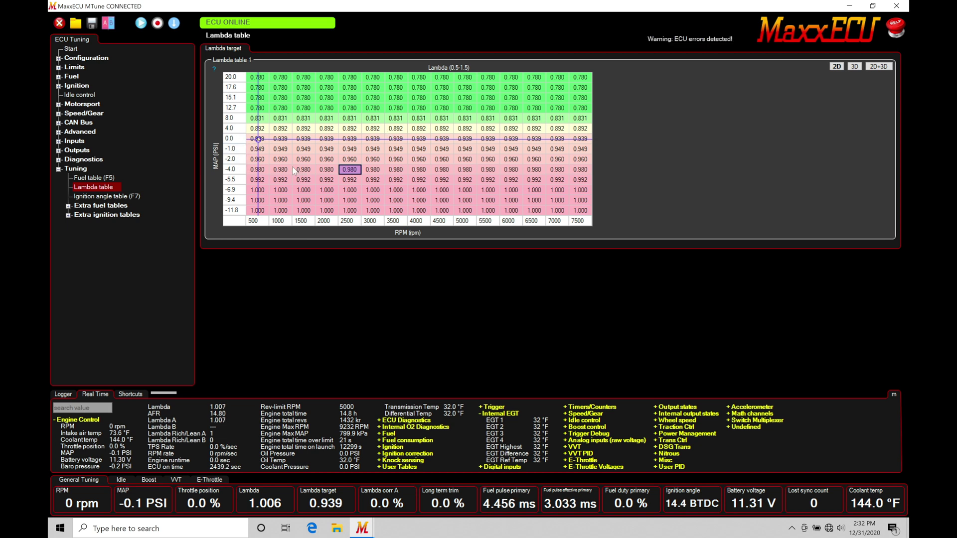
Step: Fill every vacuum row from 0.0 to -11.8 PSI with lambda 1.0
{"action": "left_click_drag", "start_coordinate": [258, 140], "coordinate": [578, 211]}
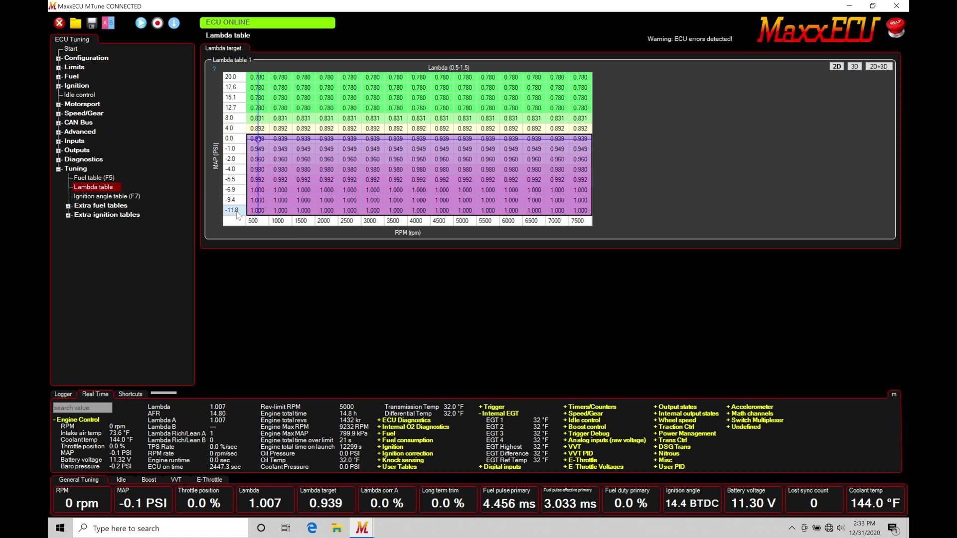
{"action": "type", "text": "1"}
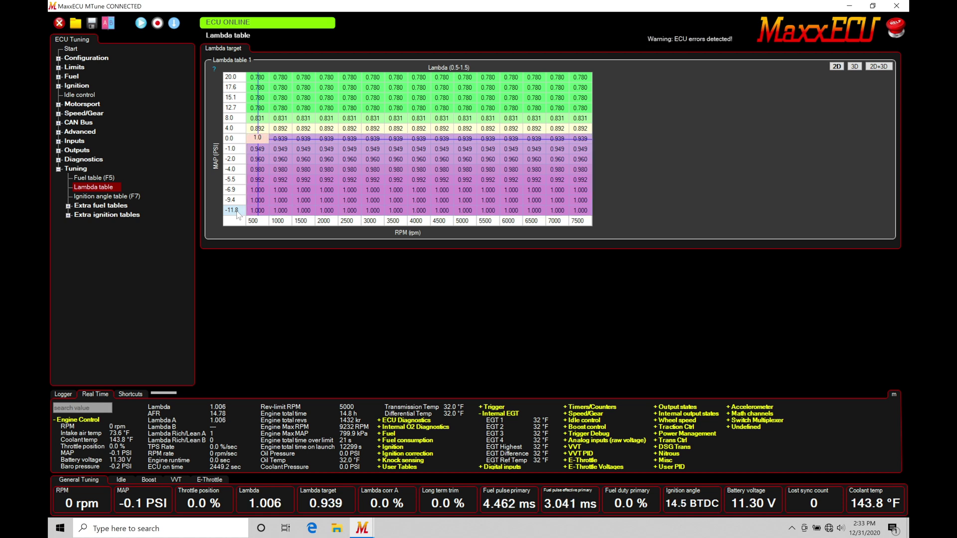
{"action": "type", "text": ".0"}
{"action": "key", "text": "Return"}
{"action": "left_click", "coordinate": [309, 140]}
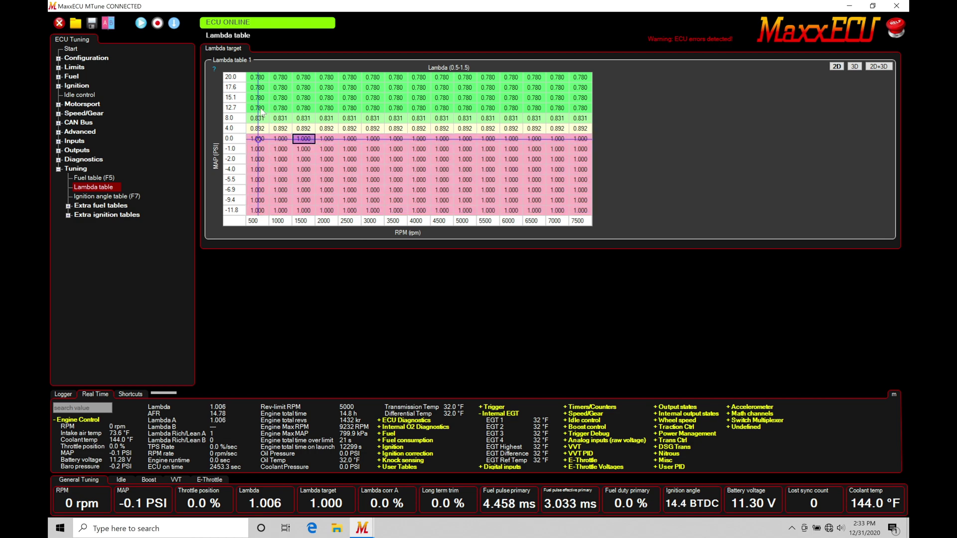
Step: Interpolate vertically across rows 12.7 to 0.0 PSI, giving 0.861 at 8.0 and 0.931 at 4.0
{"action": "left_click_drag", "start_coordinate": [261, 111], "coordinate": [580, 141]}
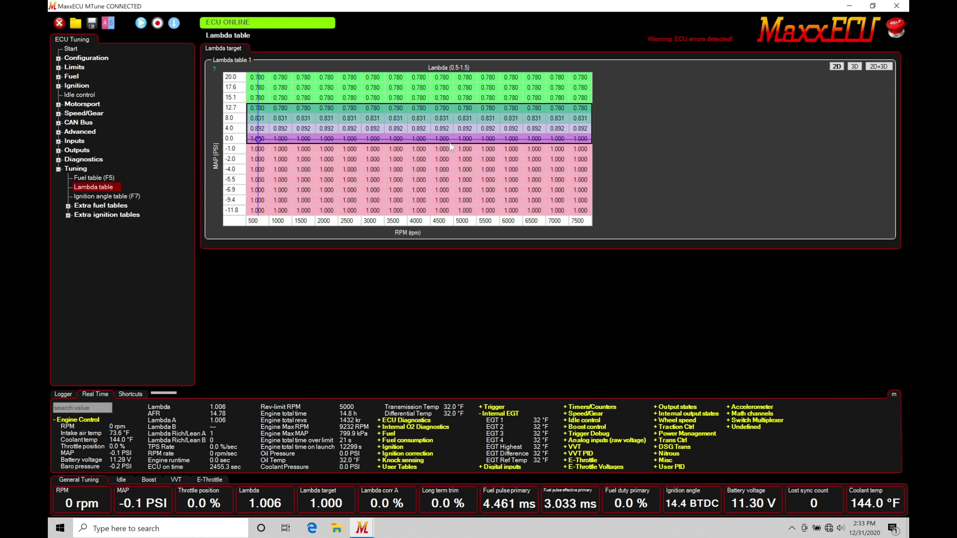
{"action": "right_click", "coordinate": [403, 119]}
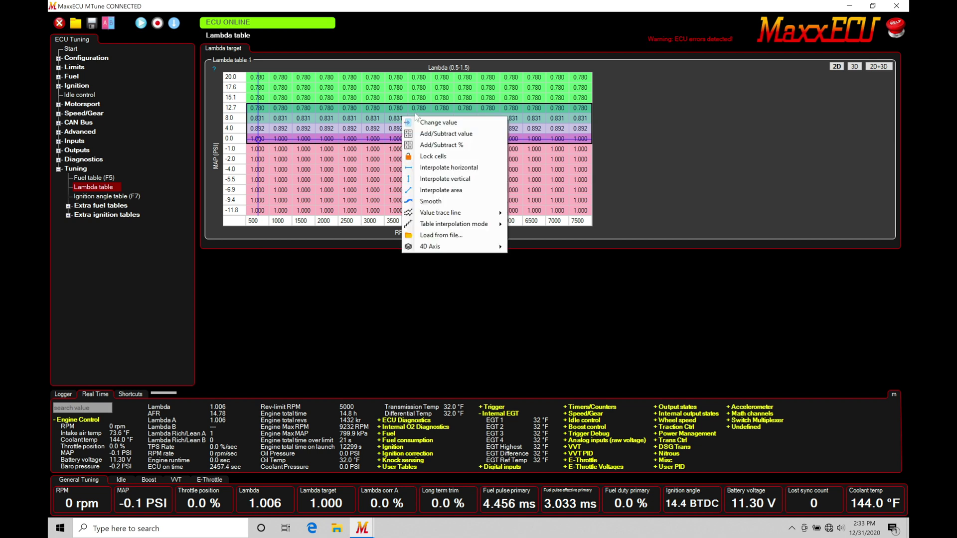
{"action": "left_click", "coordinate": [448, 185]}
{"action": "left_click", "coordinate": [447, 182]}
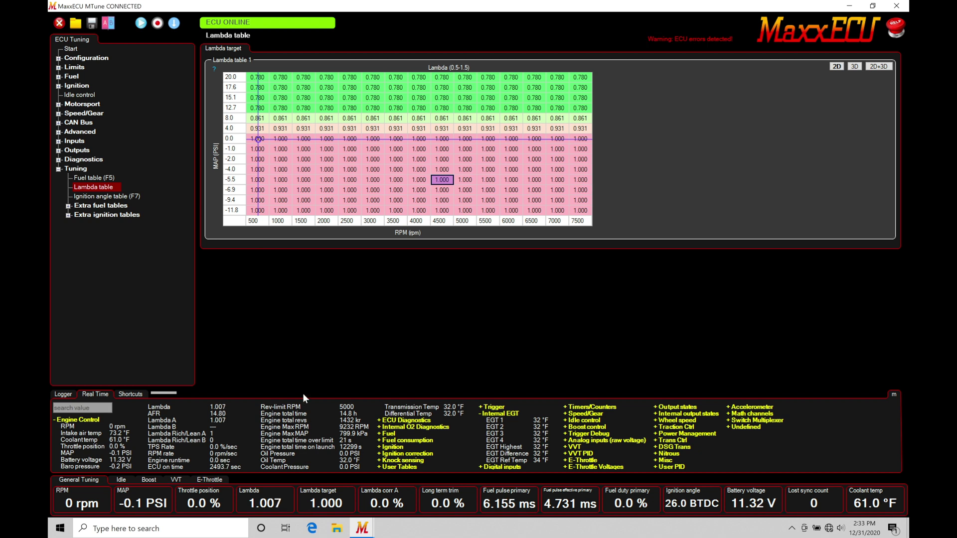
Step: Add a 4D axis from the MAP axis menu and select its 85.0 and 0.0 breakpoints
{"action": "right_click", "coordinate": [240, 185]}
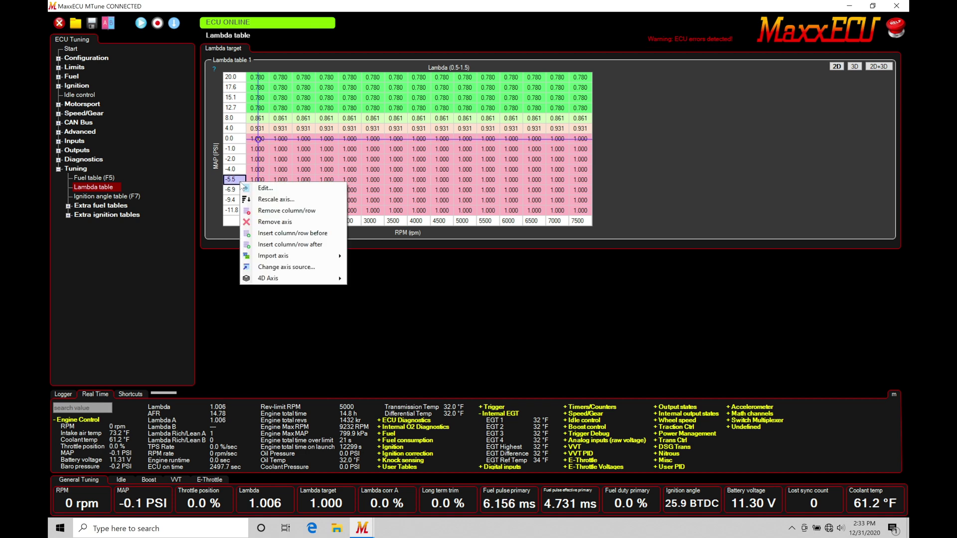
{"action": "mouse_move", "coordinate": [294, 279]}
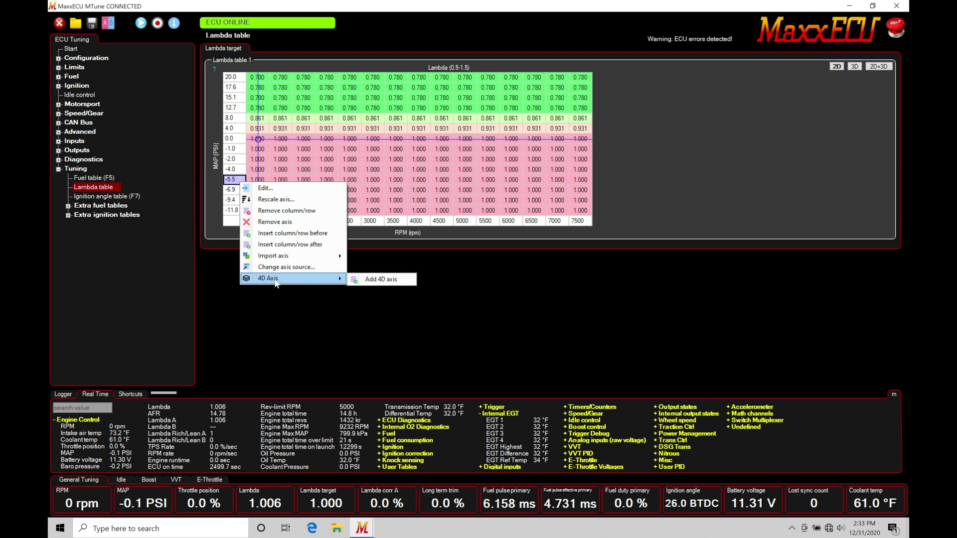
{"action": "left_click", "coordinate": [380, 280]}
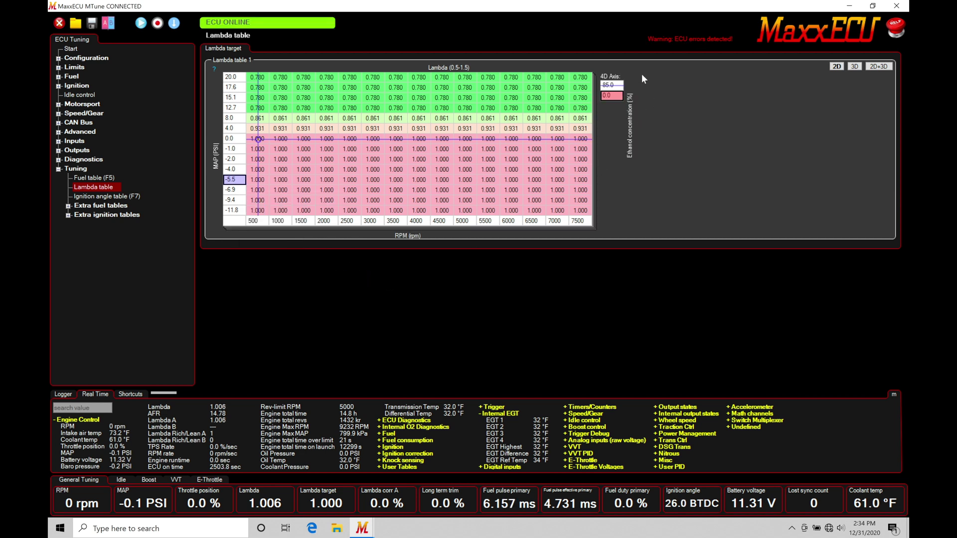
{"action": "left_click", "coordinate": [617, 86]}
{"action": "left_click", "coordinate": [618, 96]}
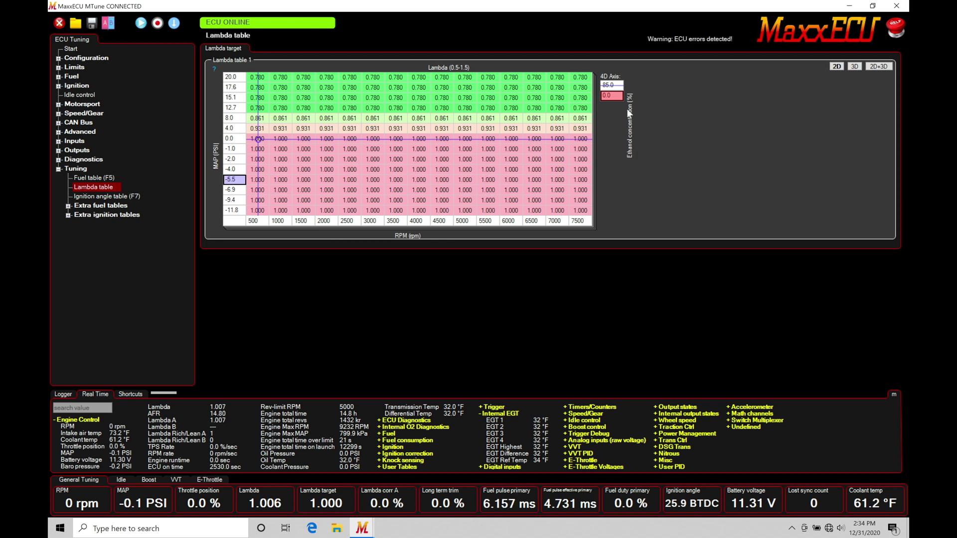
Step: Change the 4D axis source to Coolant temp from the Engine Control channels
{"action": "right_click", "coordinate": [616, 96]}
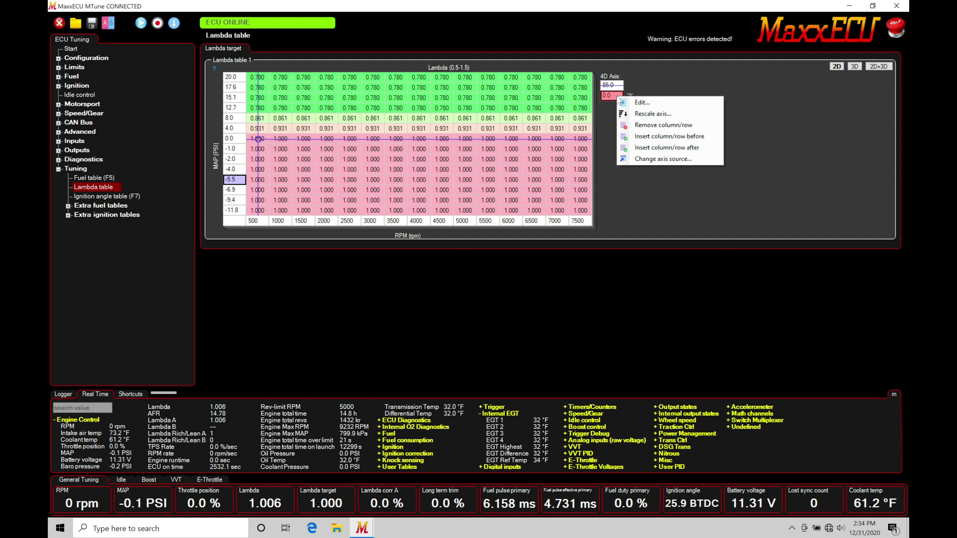
{"action": "left_click", "coordinate": [671, 160]}
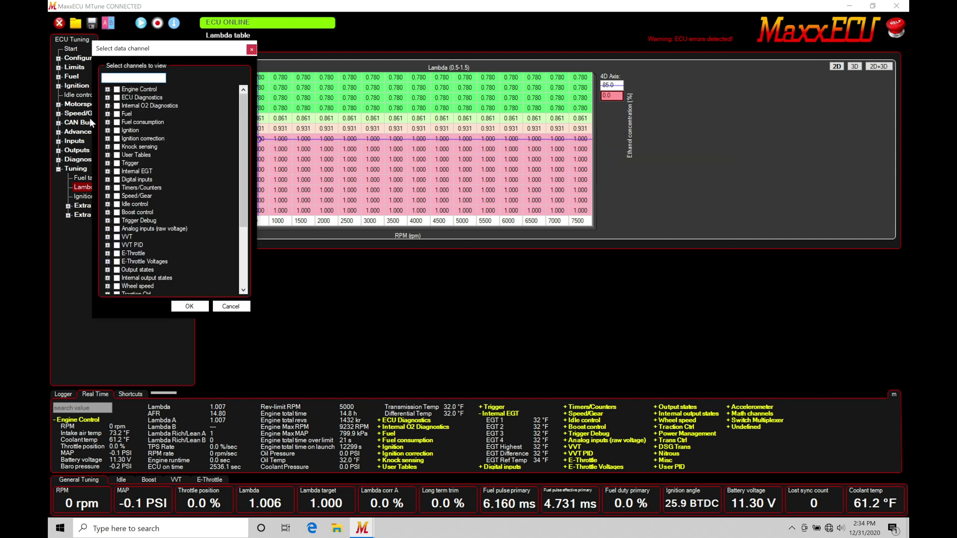
{"action": "left_click", "coordinate": [107, 89]}
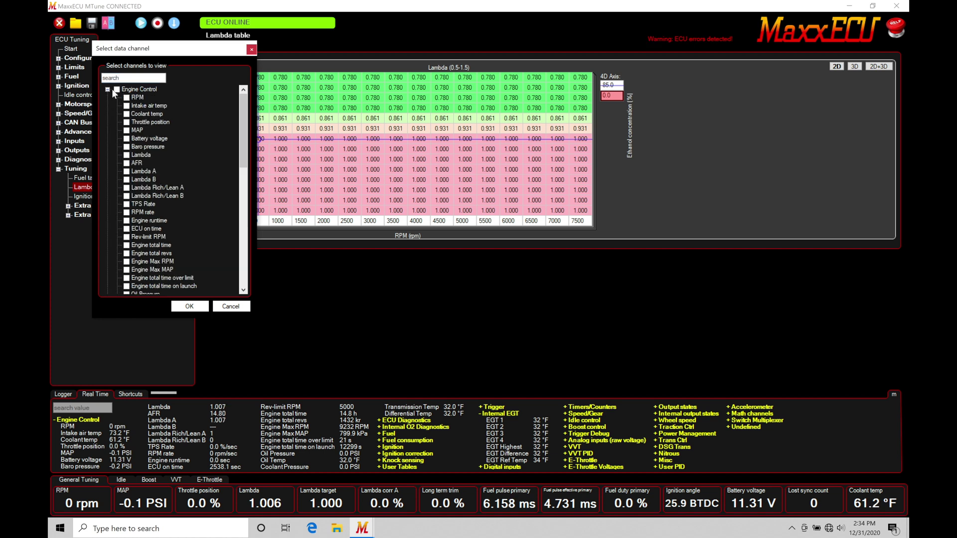
{"action": "left_click", "coordinate": [126, 115]}
{"action": "left_click", "coordinate": [199, 306]}
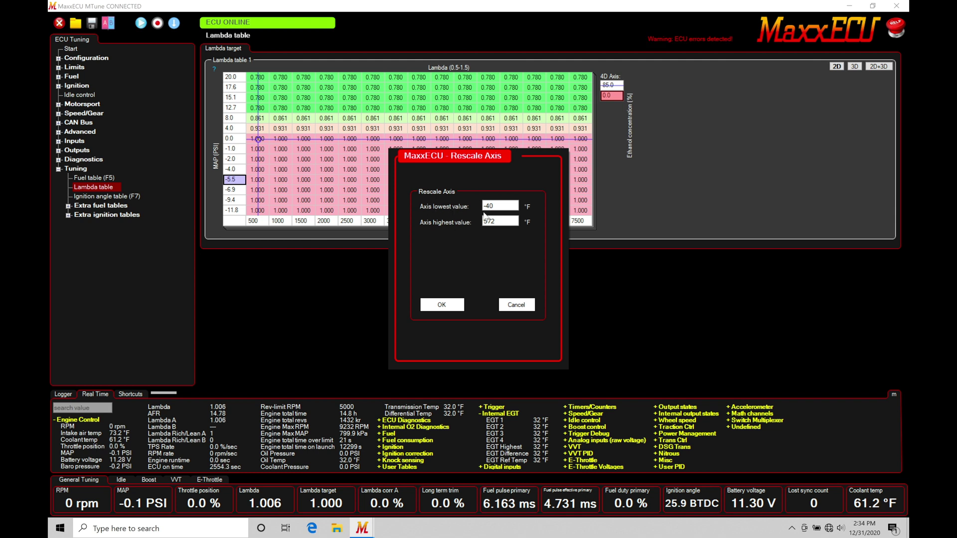
Step: Enter 32 °F as the lowest and 150 °F as the highest axis value
{"action": "left_click_drag", "start_coordinate": [495, 206], "coordinate": [478, 207]}
{"action": "type", "text": "32"}
{"action": "key", "text": "Tab"}
{"action": "type", "text": "1"}
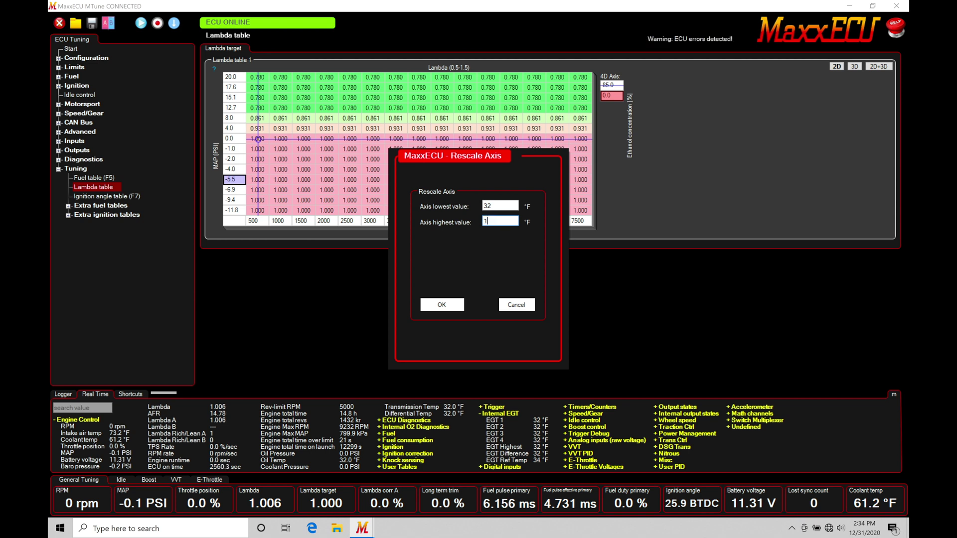
{"action": "type", "text": "50"}
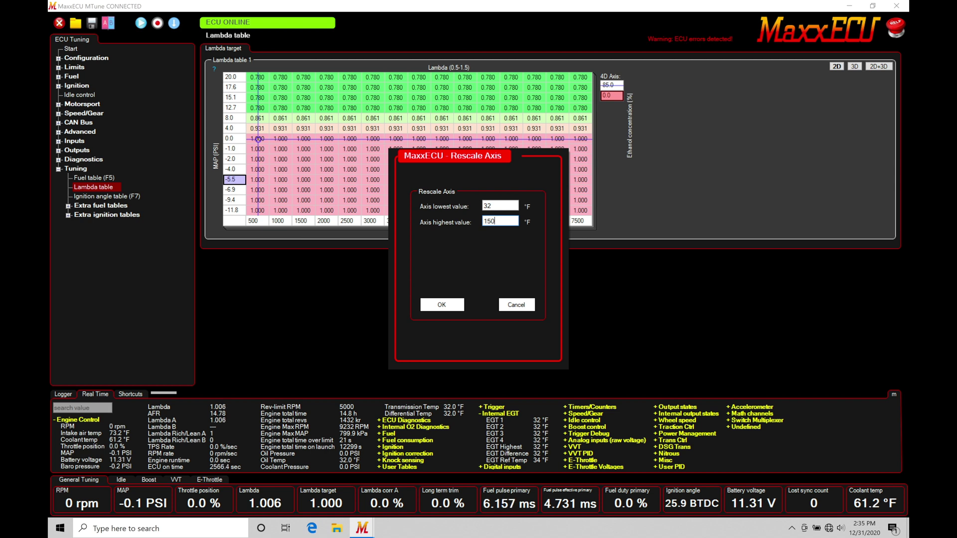
{"action": "left_click", "coordinate": [440, 304]}
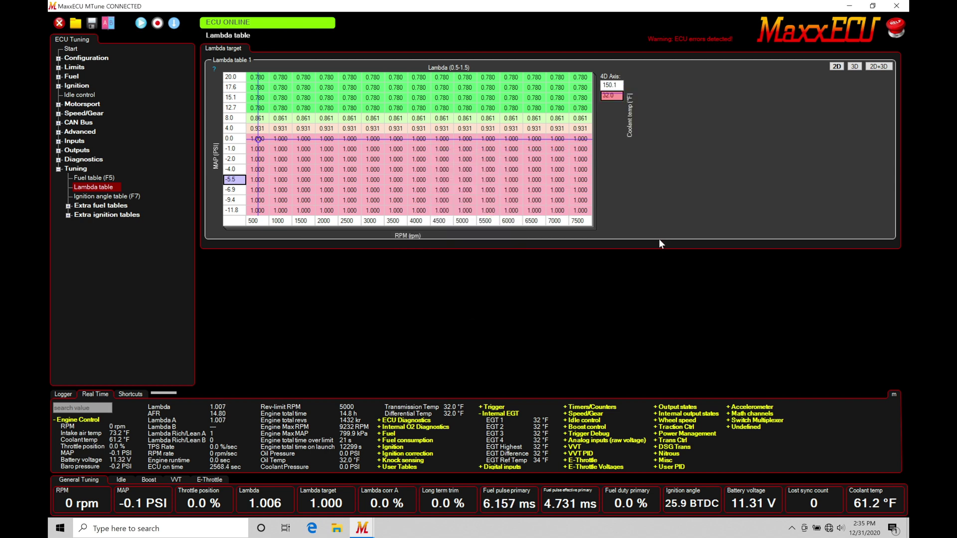
{"action": "left_click", "coordinate": [617, 85]}
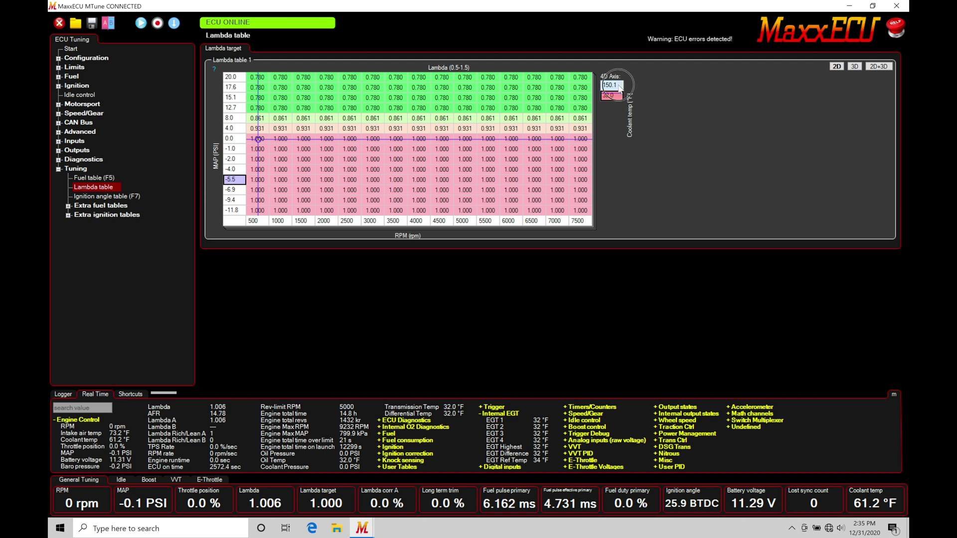
{"action": "left_click", "coordinate": [617, 98]}
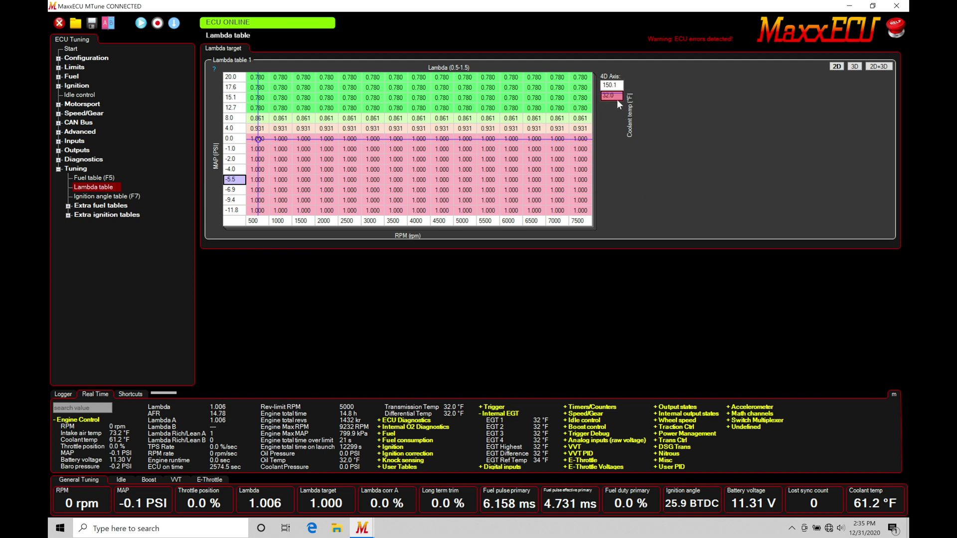